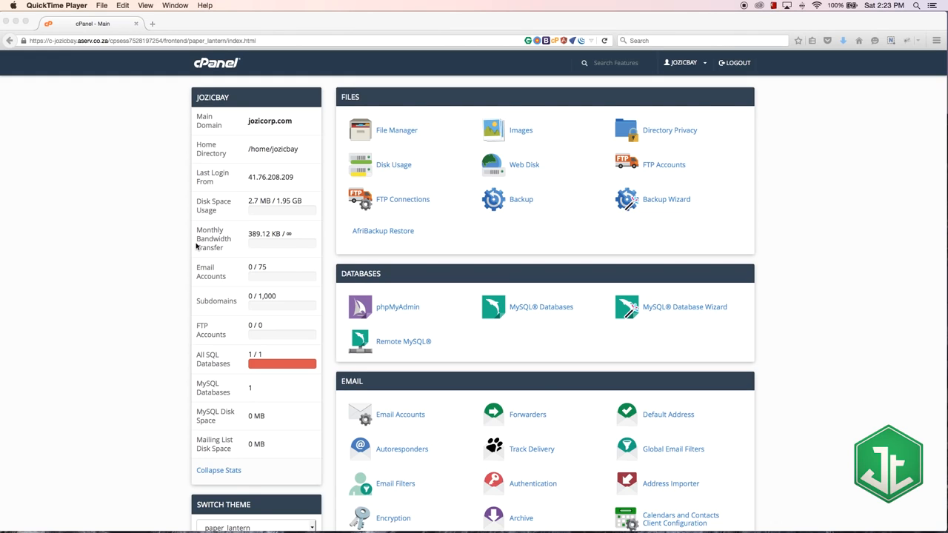
Step: Open the Subdomains page from the Domains section of the hosting dashboard
{"action": "scroll", "coordinate": [621, 401], "scroll_direction": "down", "scroll_amount": 3}
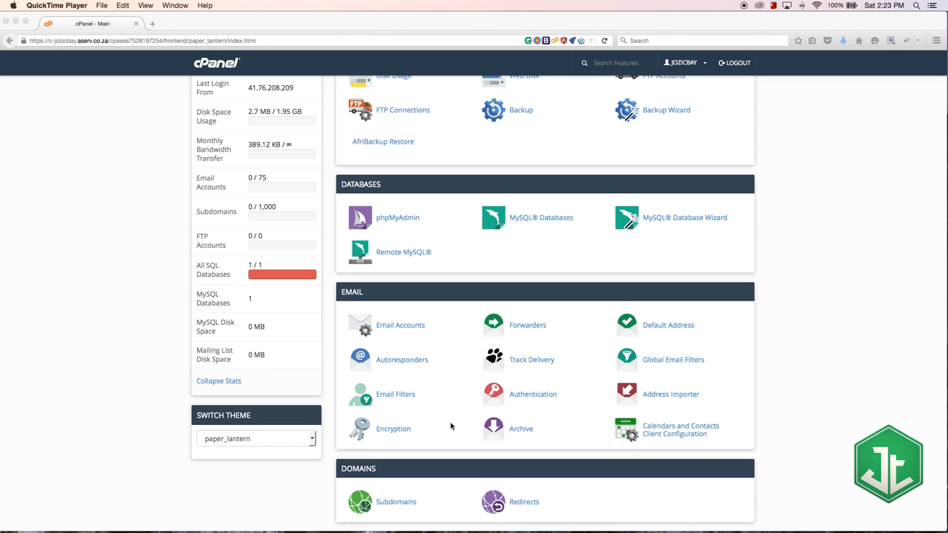
{"action": "scroll", "coordinate": [432, 420], "scroll_direction": "down", "scroll_amount": 3}
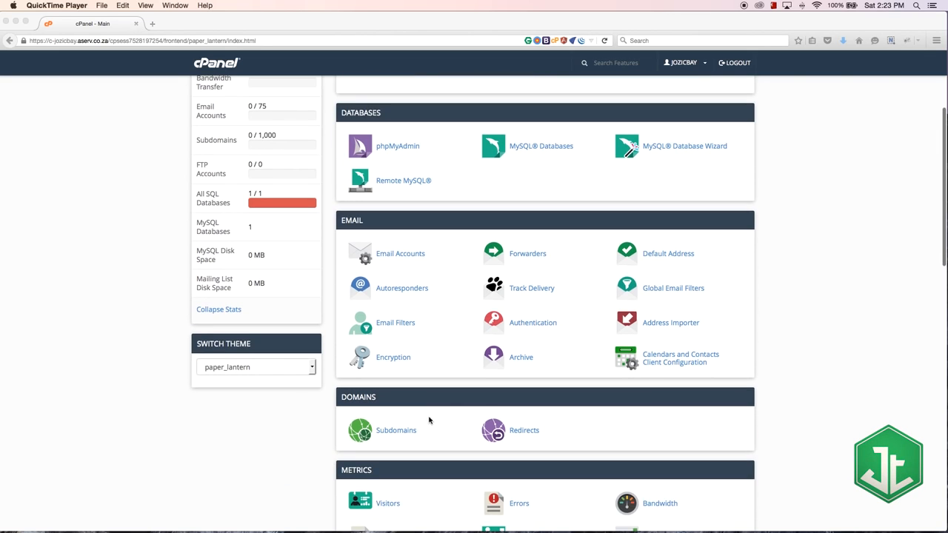
{"action": "scroll", "coordinate": [392, 409], "scroll_direction": "down", "scroll_amount": 2}
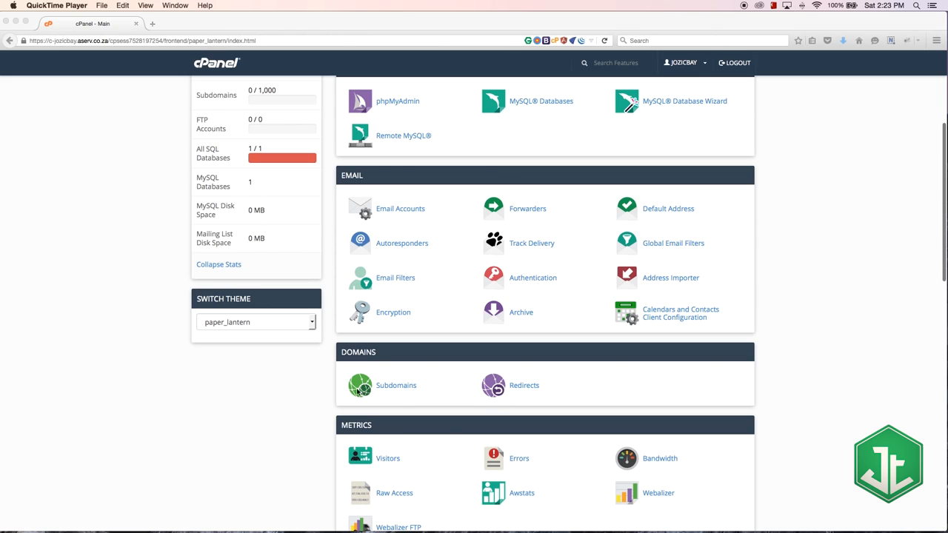
{"action": "left_click", "coordinate": [393, 391]}
{"action": "left_click", "coordinate": [403, 391]}
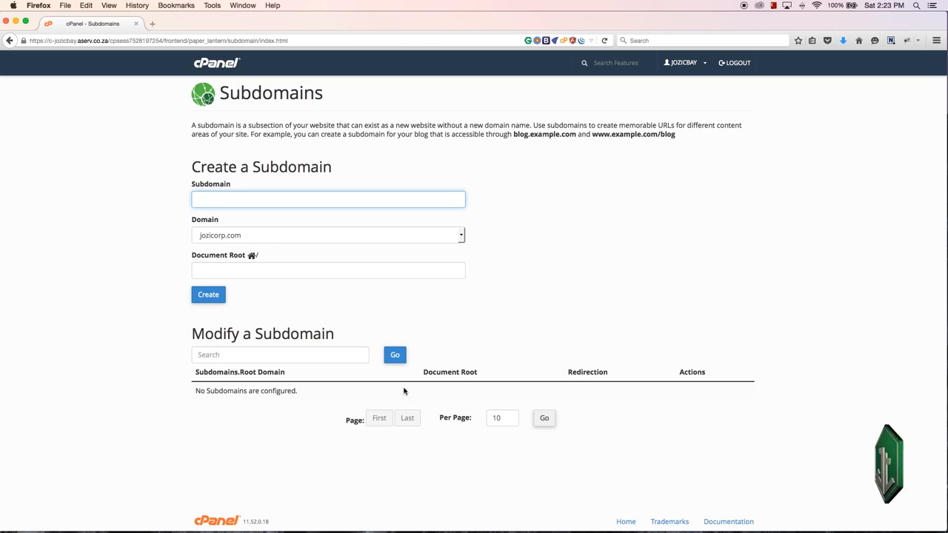
{"action": "left_click", "coordinate": [182, 208]}
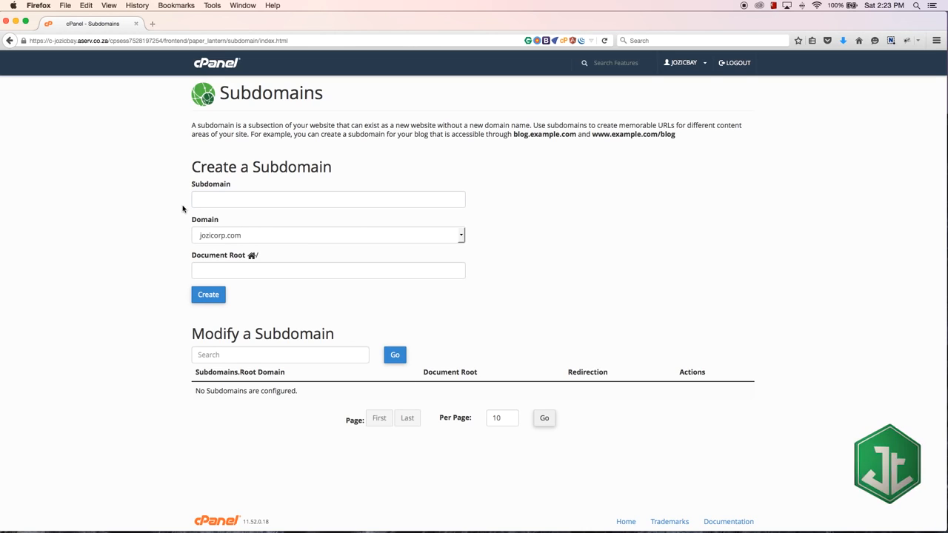
{"action": "left_click", "coordinate": [240, 199]}
{"action": "left_click", "coordinate": [235, 270]}
{"action": "left_click", "coordinate": [237, 199]}
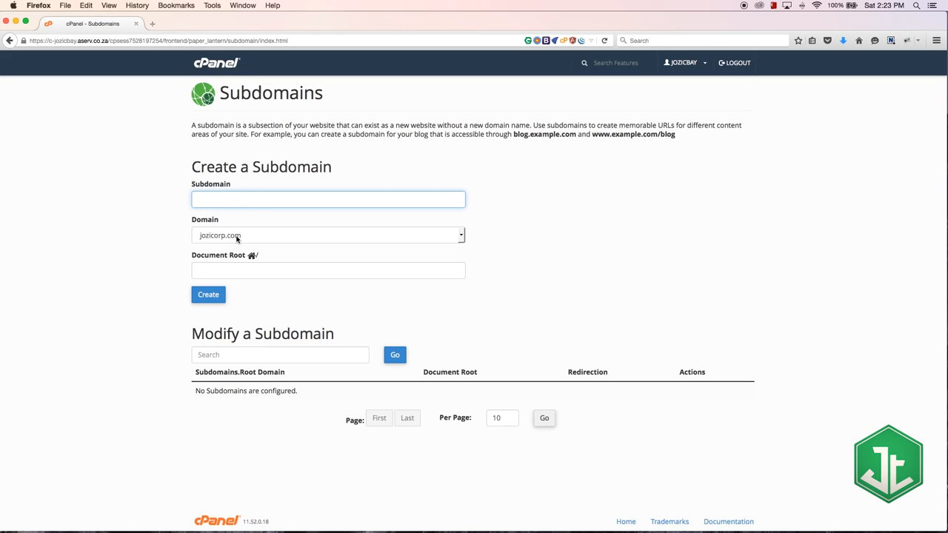
{"action": "left_click", "coordinate": [234, 201]}
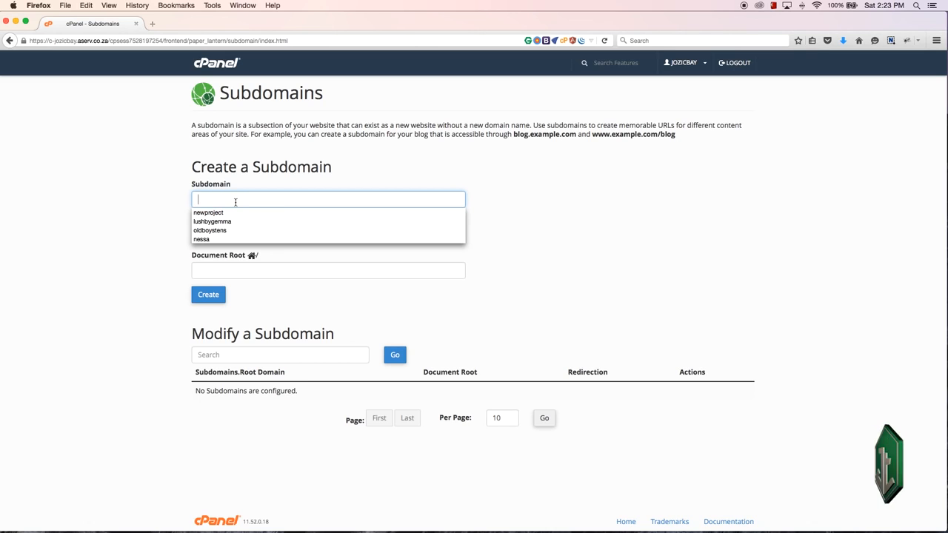
{"action": "left_click", "coordinate": [125, 215]}
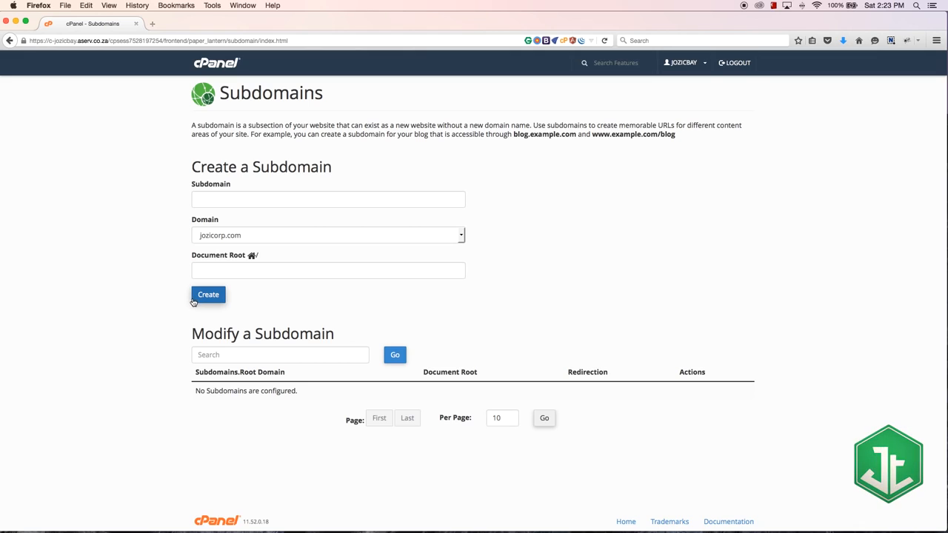
Step: Create the subdomain newproject under jozicorp.com with document root public_html/newproject, and return to the Subdomains page
{"action": "left_click", "coordinate": [213, 197]}
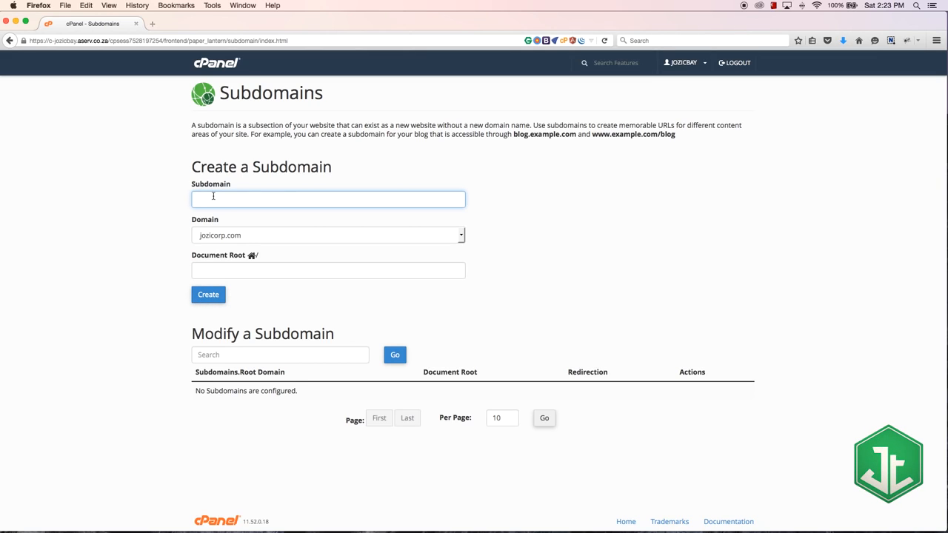
{"action": "type", "text": "newp"}
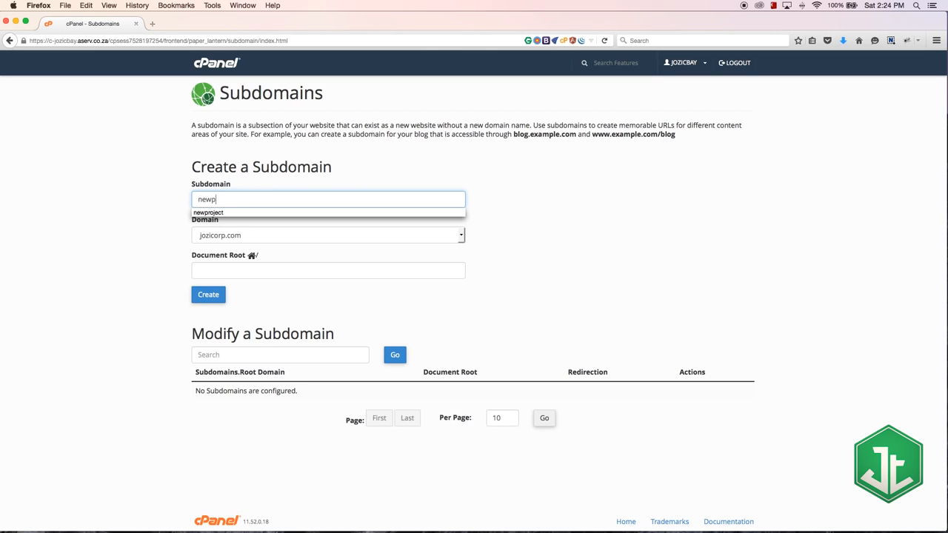
{"action": "type", "text": "ro"}
{"action": "key", "text": "Down"}
{"action": "key", "text": "Return"}
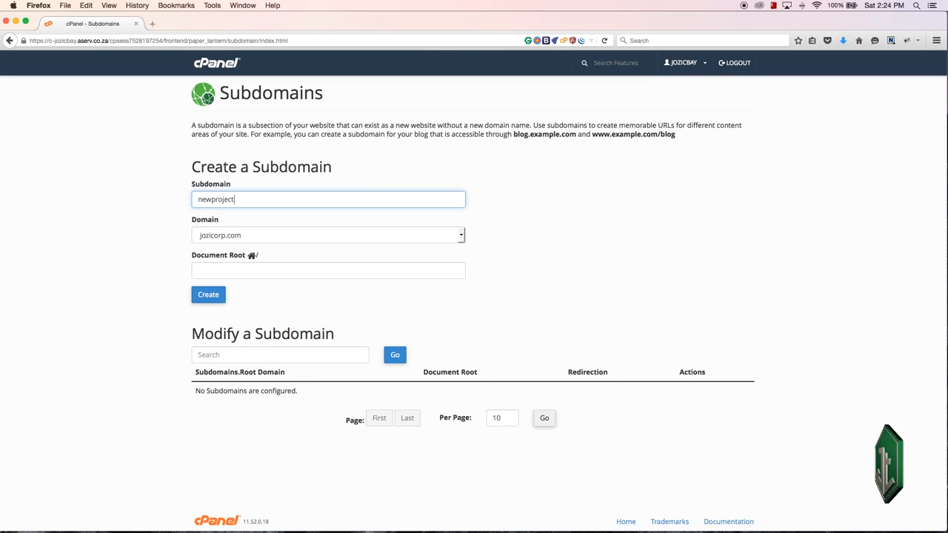
{"action": "left_click", "coordinate": [200, 296]}
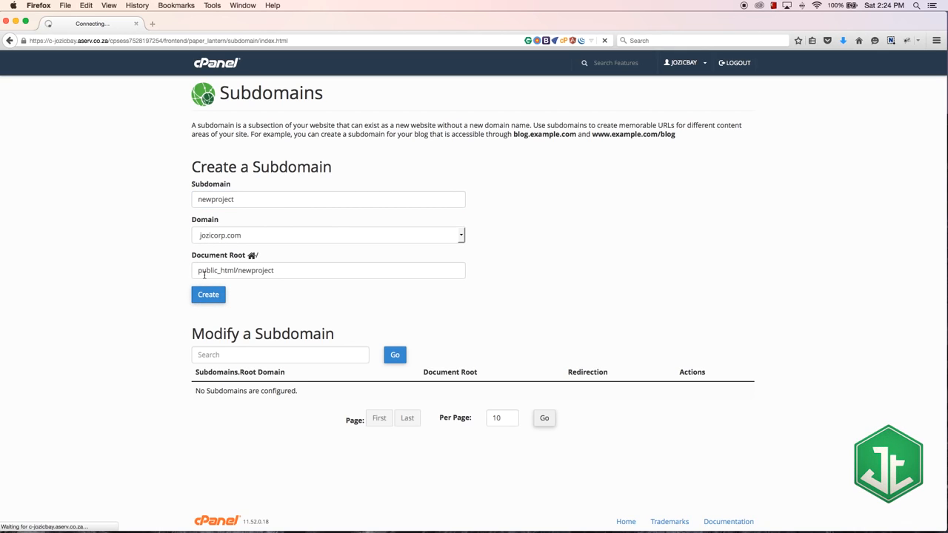
{"action": "left_click_drag", "start_coordinate": [202, 272], "coordinate": [309, 270]}
{"action": "left_click", "coordinate": [309, 270]}
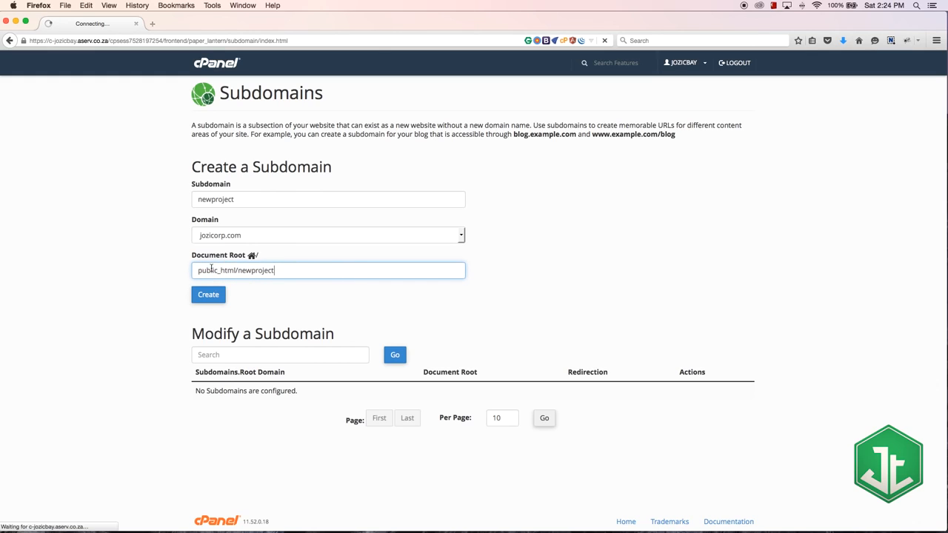
{"action": "left_click_drag", "start_coordinate": [193, 272], "coordinate": [237, 270]}
{"action": "left_click", "coordinate": [303, 274]}
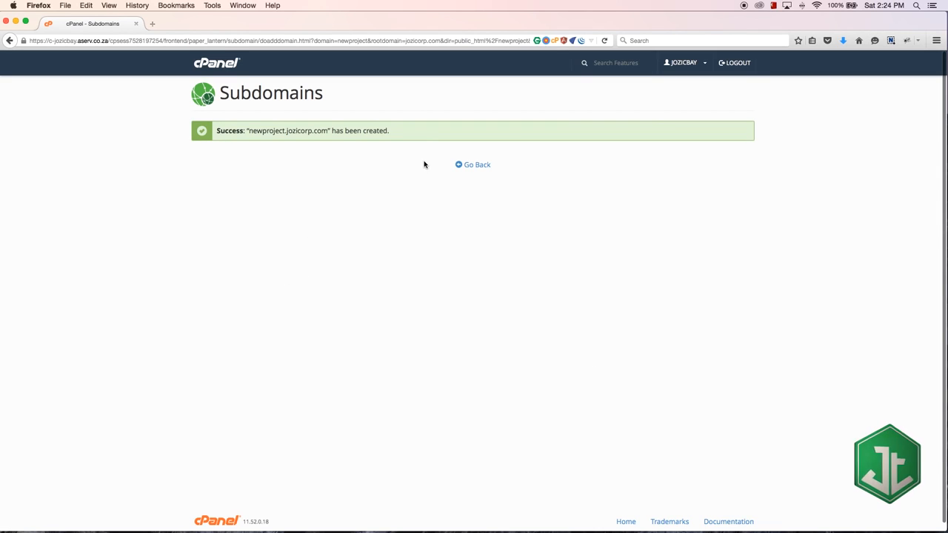
{"action": "left_click", "coordinate": [459, 165]}
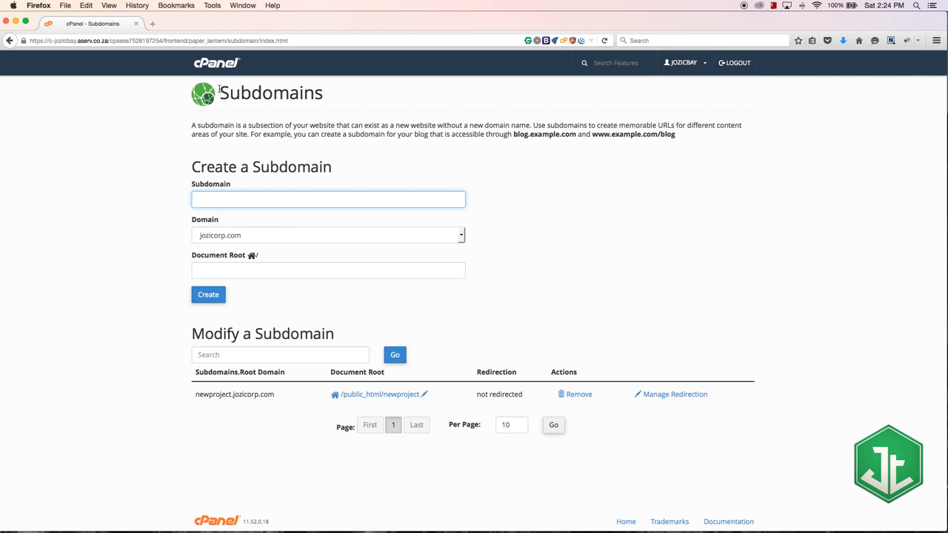
Step: Open File Manager in a separate browser tab from the dashboard home and select the newproject folder inside public_html
{"action": "left_click", "coordinate": [224, 64]}
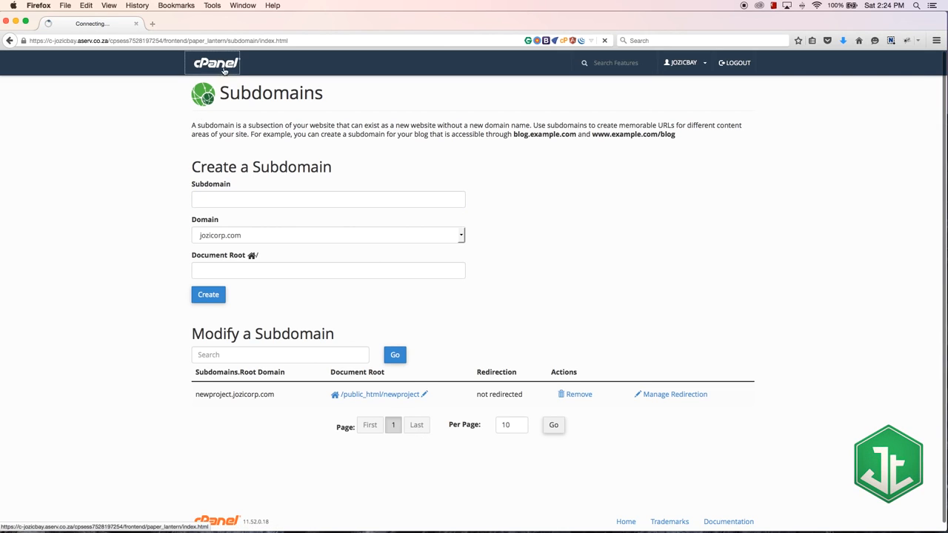
{"action": "right_click", "coordinate": [403, 132]}
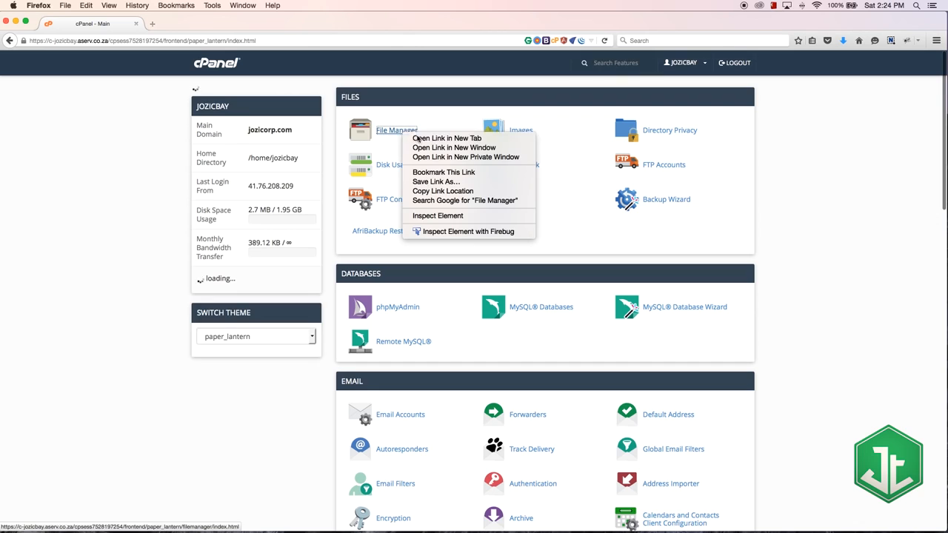
{"action": "left_click", "coordinate": [426, 139]}
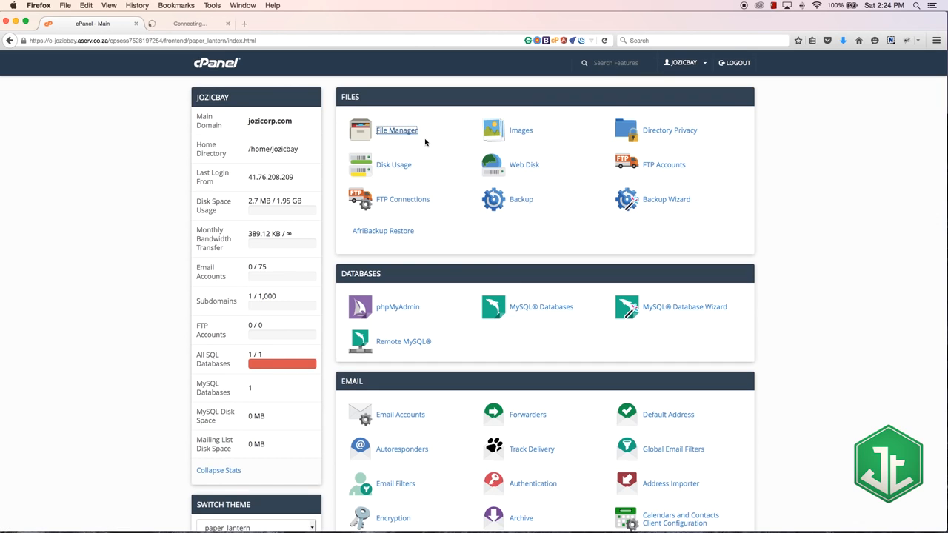
{"action": "left_click", "coordinate": [210, 27]}
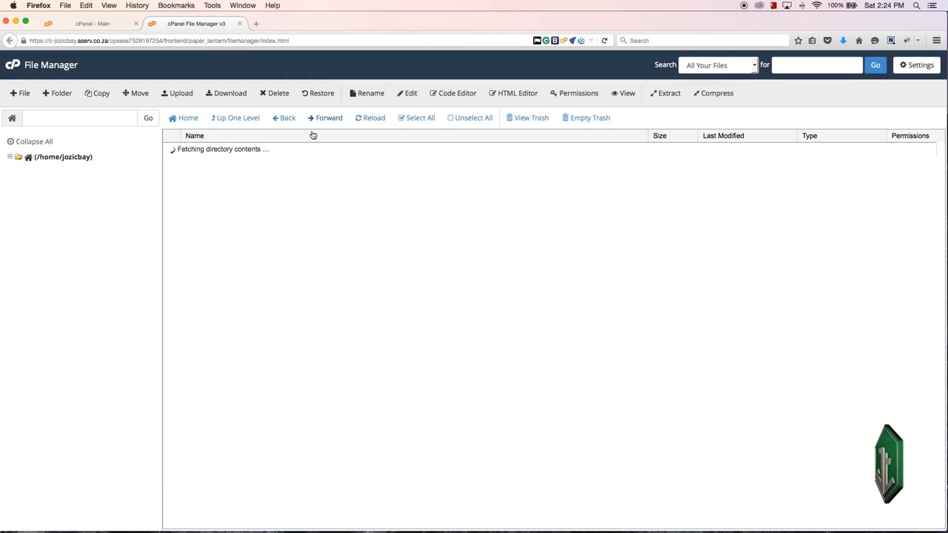
{"action": "double_click", "coordinate": [173, 218]}
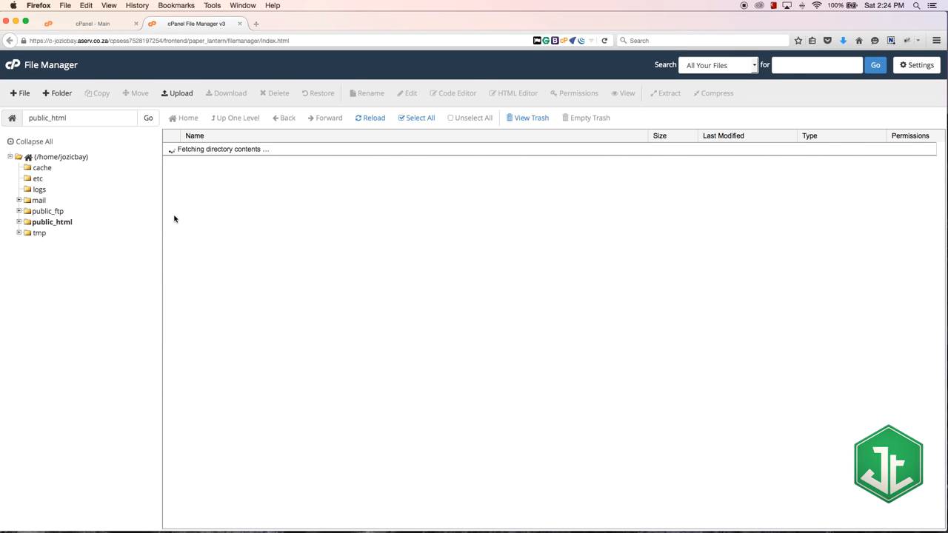
{"action": "left_click", "coordinate": [222, 163]}
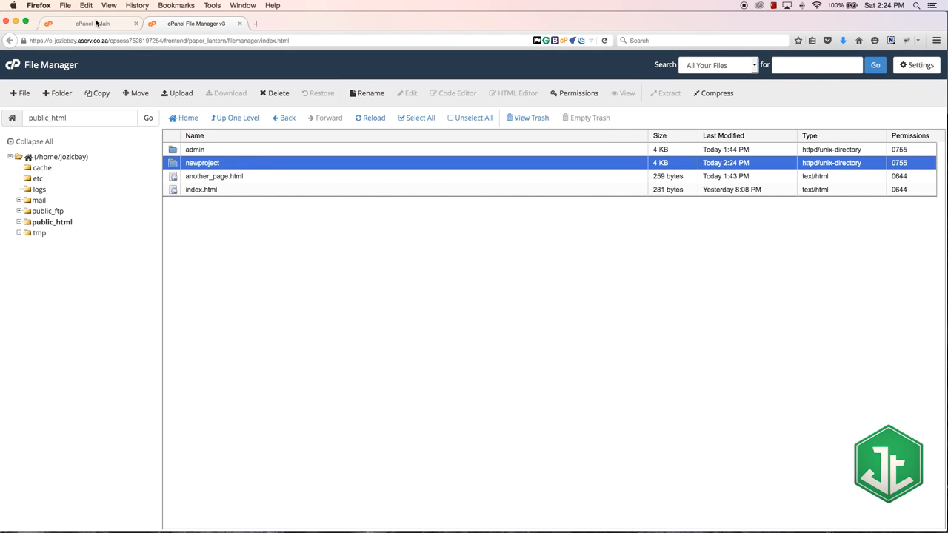
Step: Load jozicorp.com/newproject in a new browser tab to view the folder through the main domain
{"action": "left_click", "coordinate": [257, 24]}
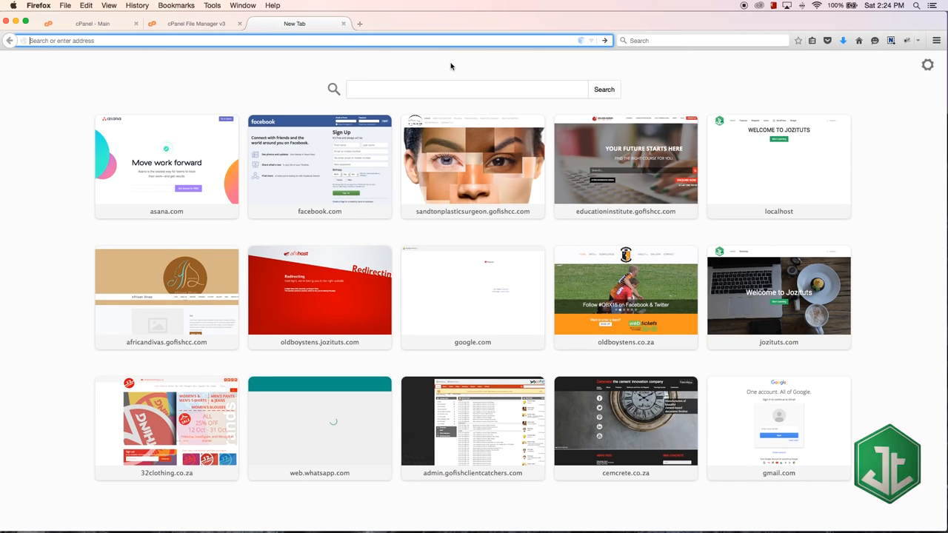
{"action": "type", "text": "jo"}
{"action": "type", "text": "zicorp.com/"}
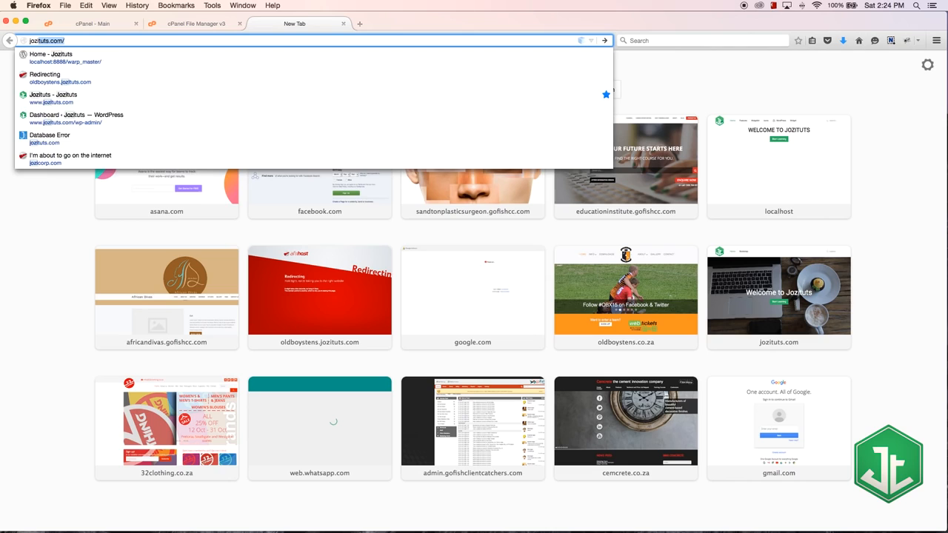
{"action": "key", "text": "Right"}
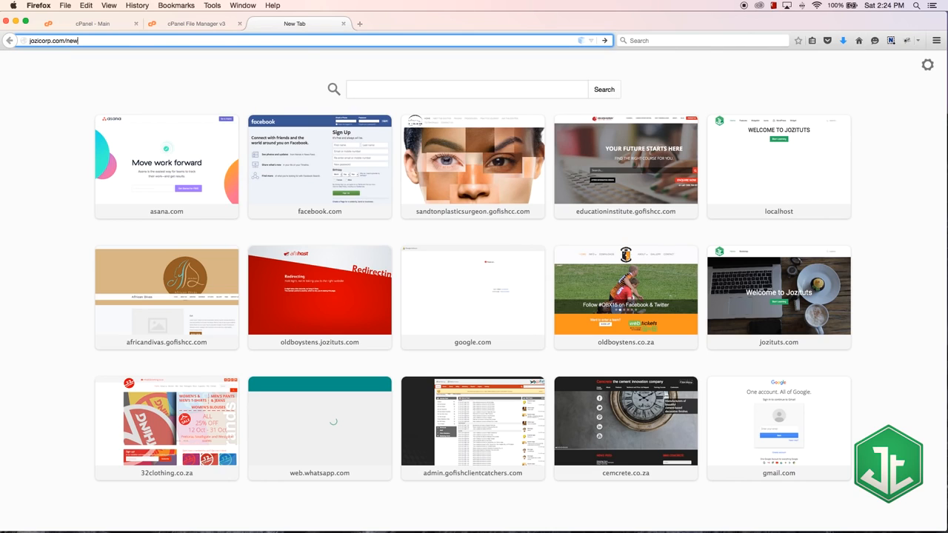
{"action": "type", "text": "newproject"}
{"action": "key", "text": "Return"}
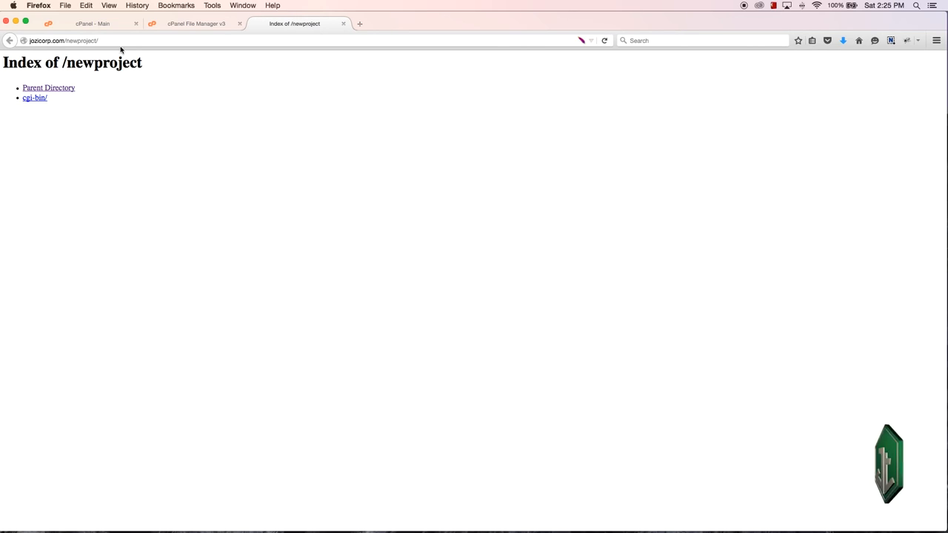
Step: Change the address to the subdomain form newproject.jozicorp.com and load it
{"action": "double_click", "coordinate": [73, 41]}
{"action": "key", "text": "super+c"}
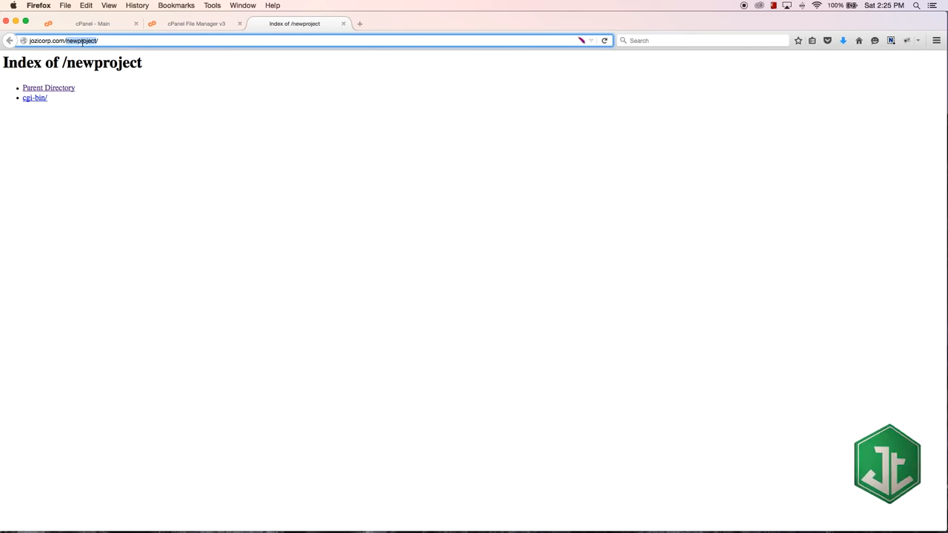
{"action": "key", "text": "BackSpace"}
{"action": "key", "text": "BackSpace"}
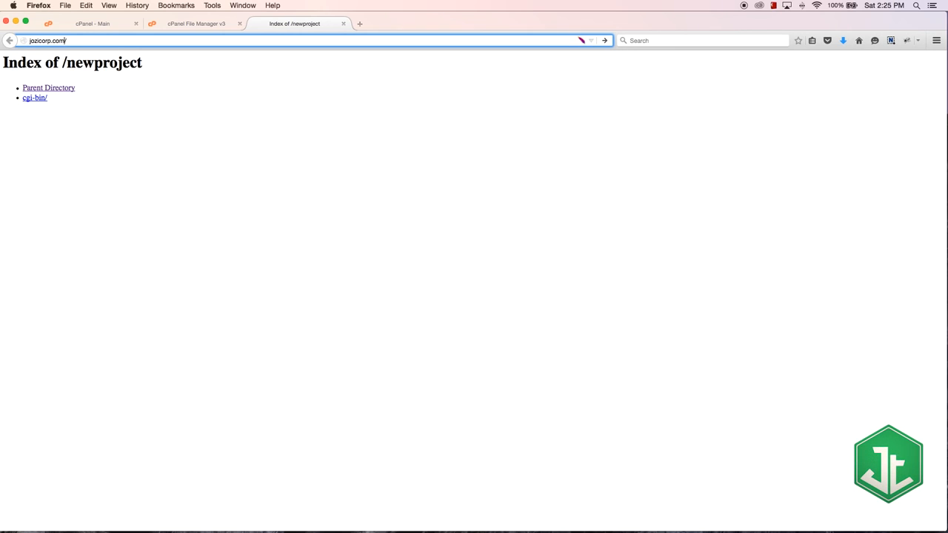
{"action": "key", "text": "super+v"}
{"action": "type", "text": "."}
{"action": "key", "text": "Return"}
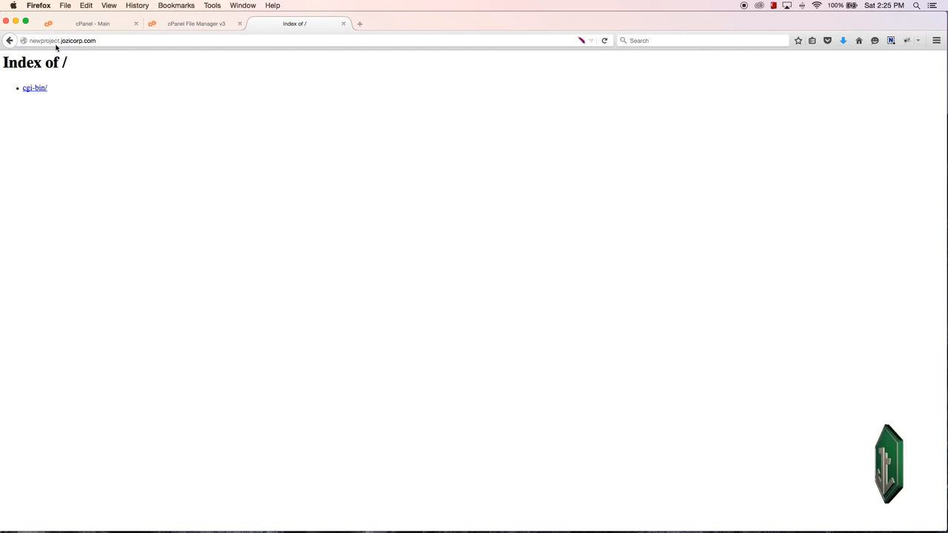
{"action": "left_click", "coordinate": [96, 42]}
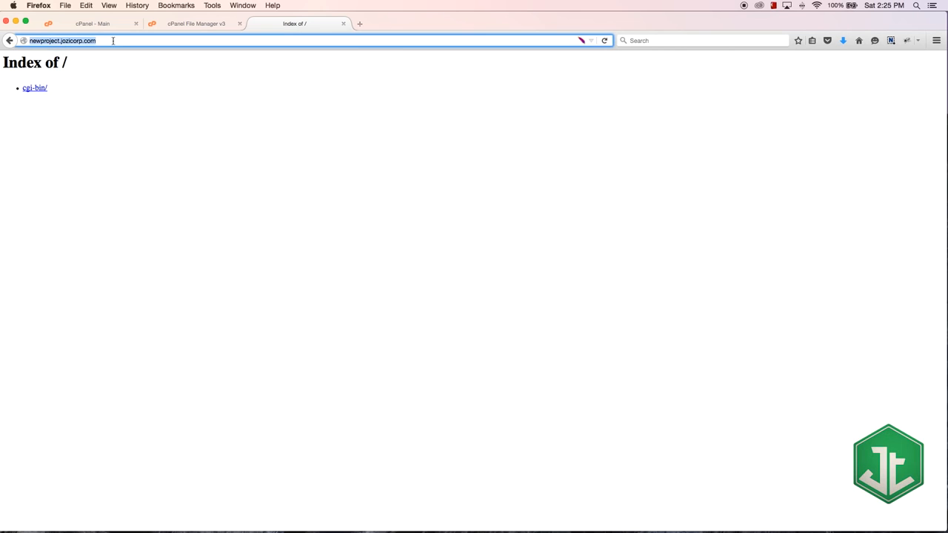
{"action": "left_click", "coordinate": [130, 102]}
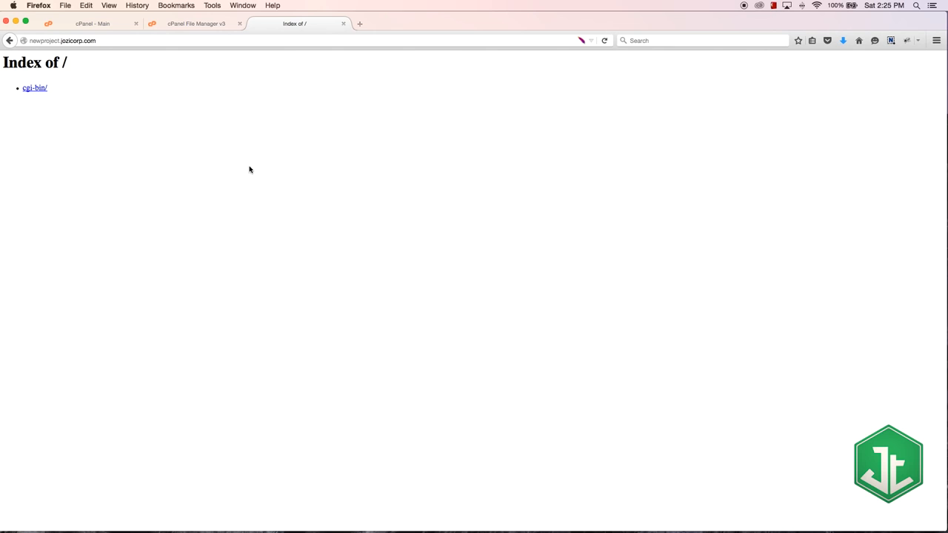
{"action": "left_click", "coordinate": [62, 42]}
{"action": "left_click", "coordinate": [35, 42]}
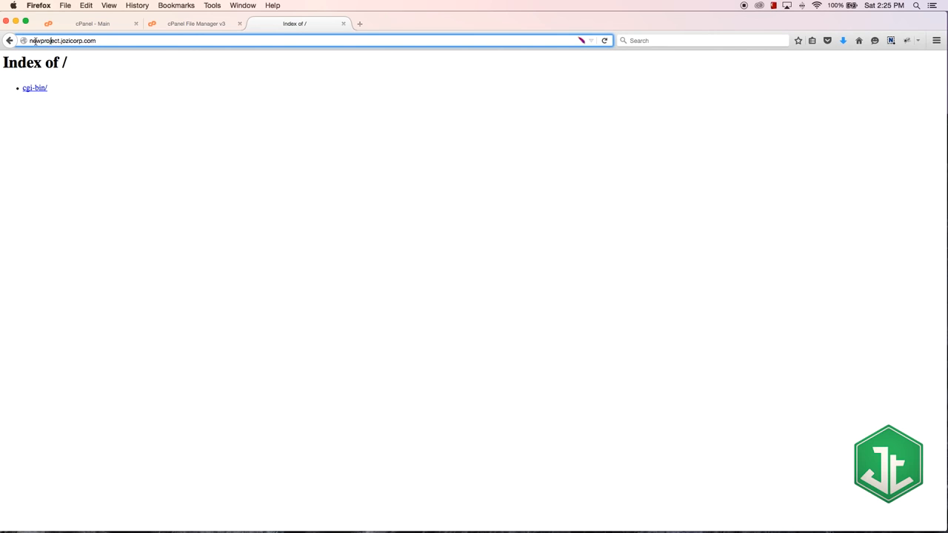
{"action": "left_click_drag", "start_coordinate": [29, 41], "coordinate": [58, 40]}
{"action": "left_click", "coordinate": [66, 42]}
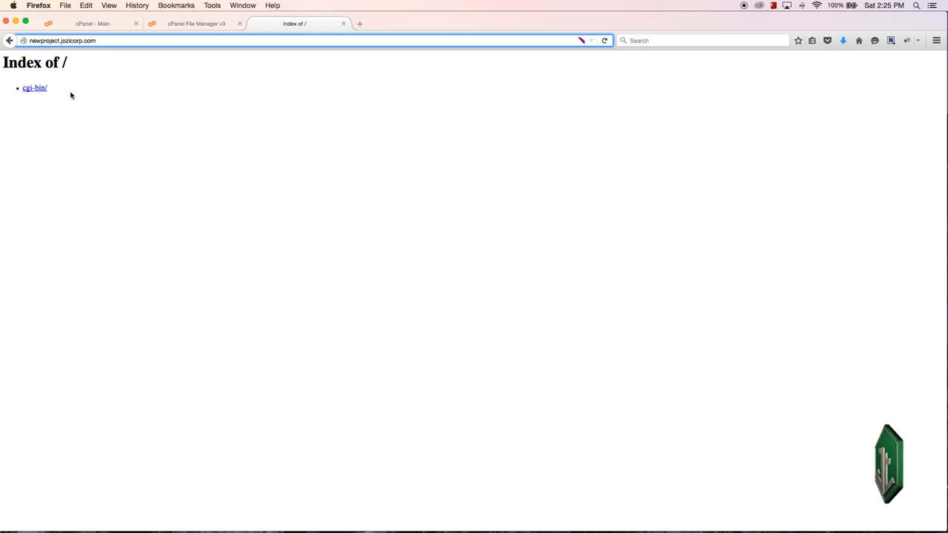
Step: Return to the cPanel dashboard tab and open the Redirects page from the Domains section
{"action": "left_click", "coordinate": [111, 24]}
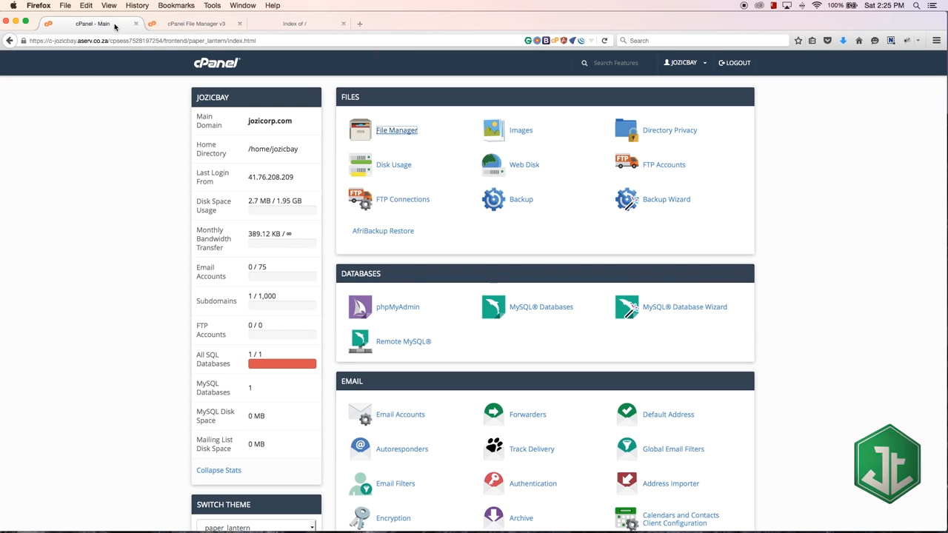
{"action": "scroll", "coordinate": [397, 201], "scroll_direction": "down", "scroll_amount": 5}
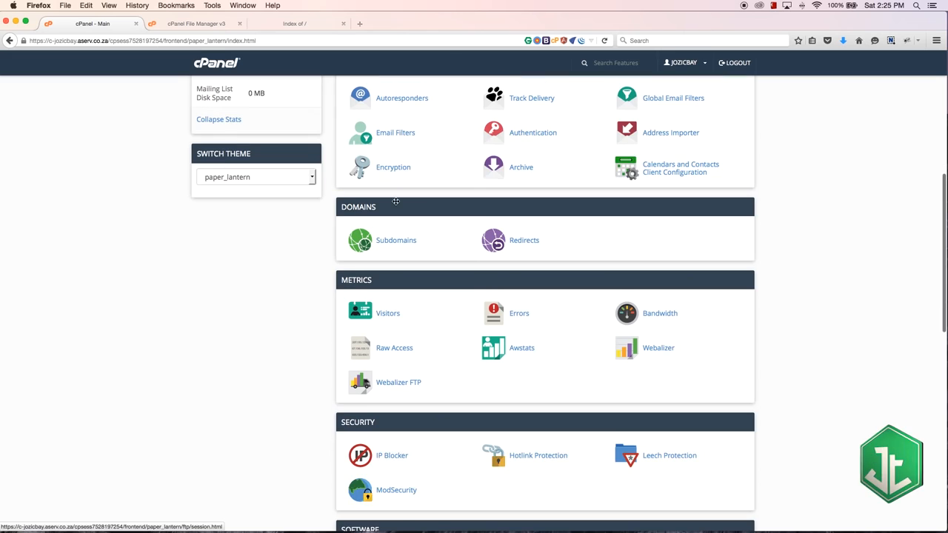
{"action": "left_click", "coordinate": [523, 242]}
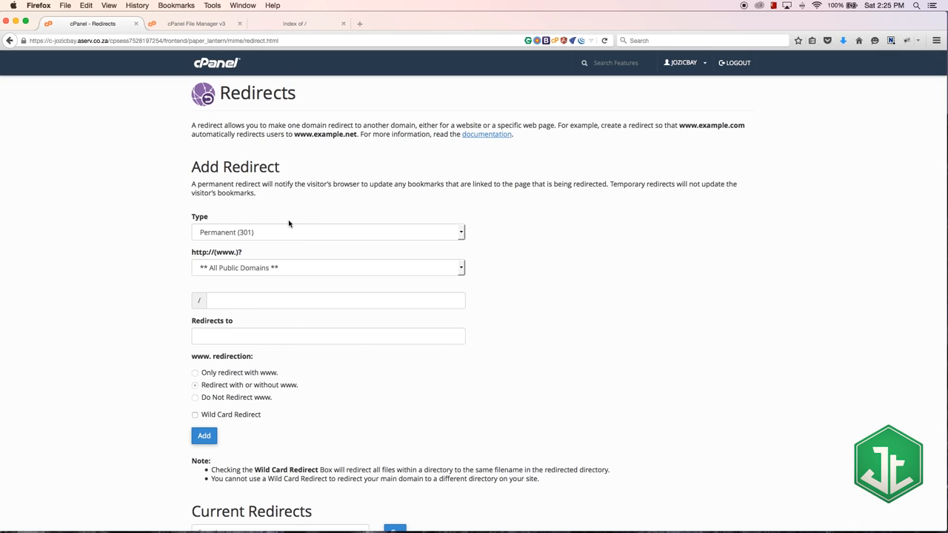
Step: Set the new redirect's type to Permanent (301) and choose newproject.jozicorp.com as the domain to redirect
{"action": "scroll", "coordinate": [302, 220], "scroll_direction": "down", "scroll_amount": 2}
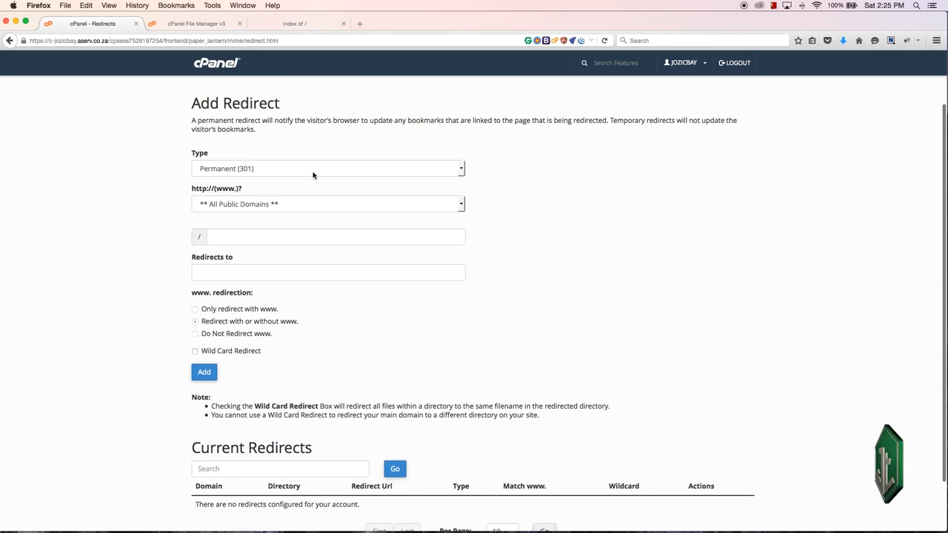
{"action": "left_click", "coordinate": [271, 172]}
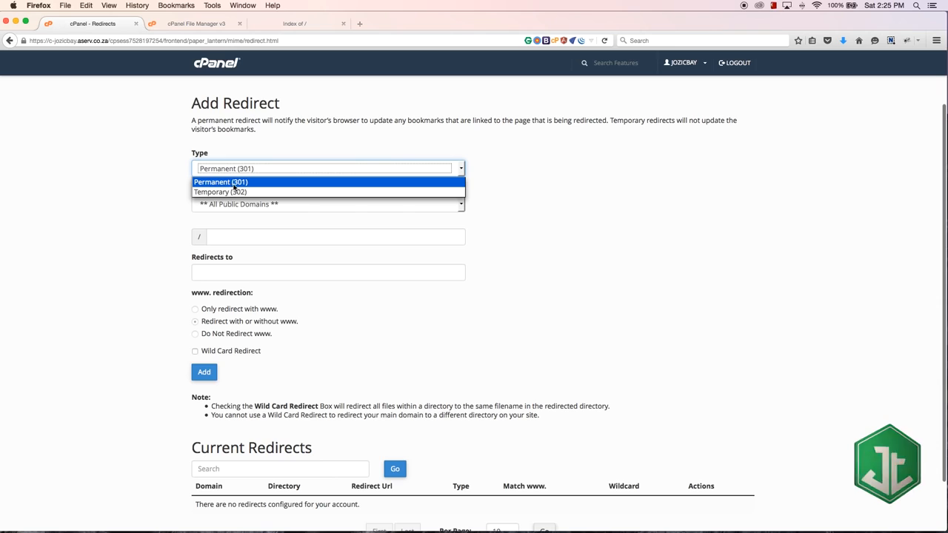
{"action": "left_click", "coordinate": [240, 184]}
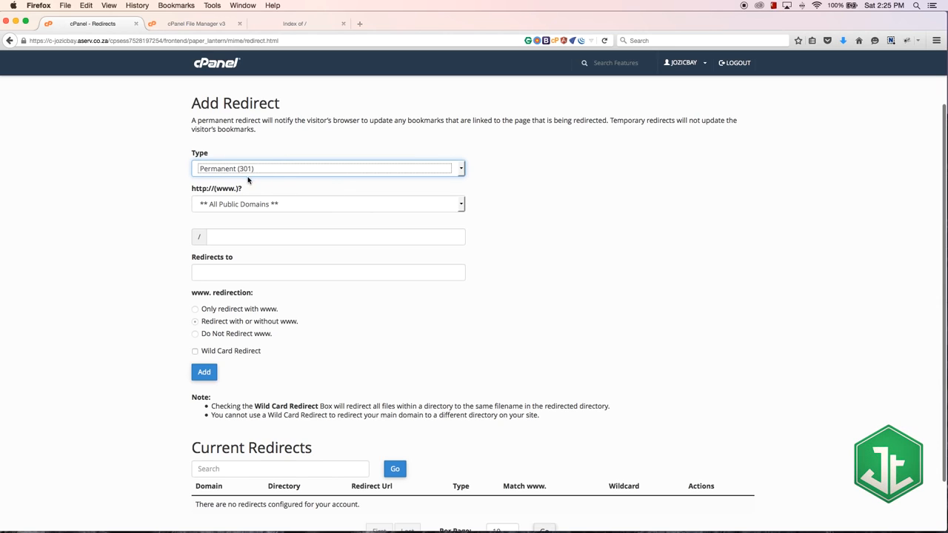
{"action": "left_click", "coordinate": [420, 214]}
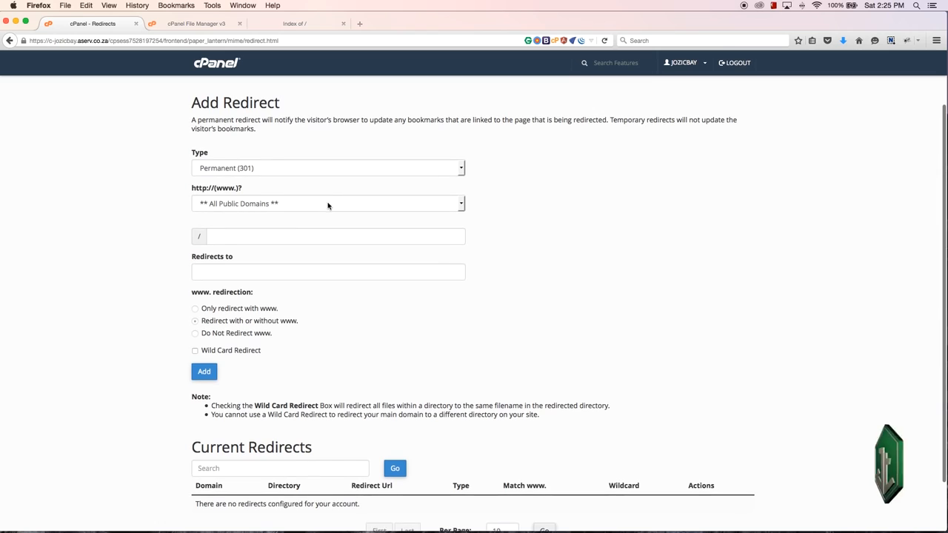
{"action": "scroll", "coordinate": [423, 205], "scroll_direction": "down", "scroll_amount": 2}
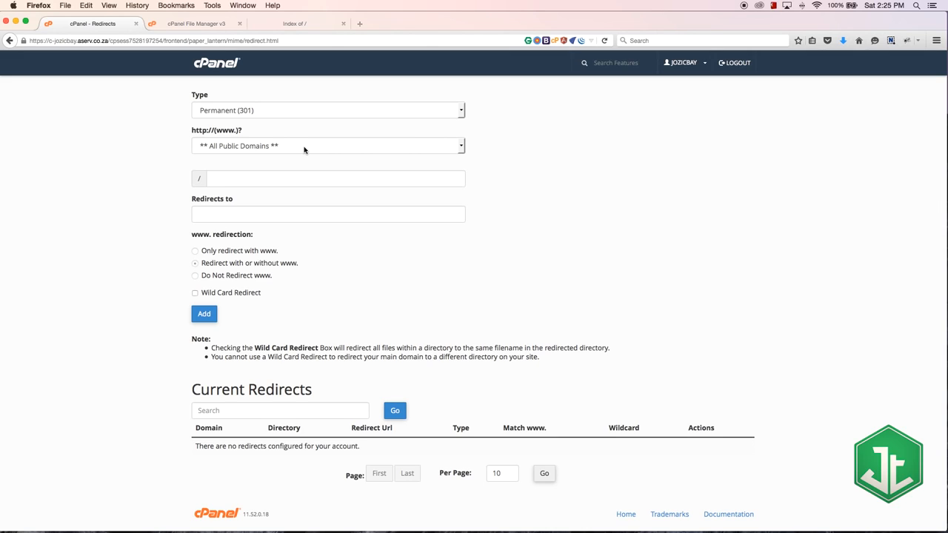
{"action": "left_click", "coordinate": [282, 147]}
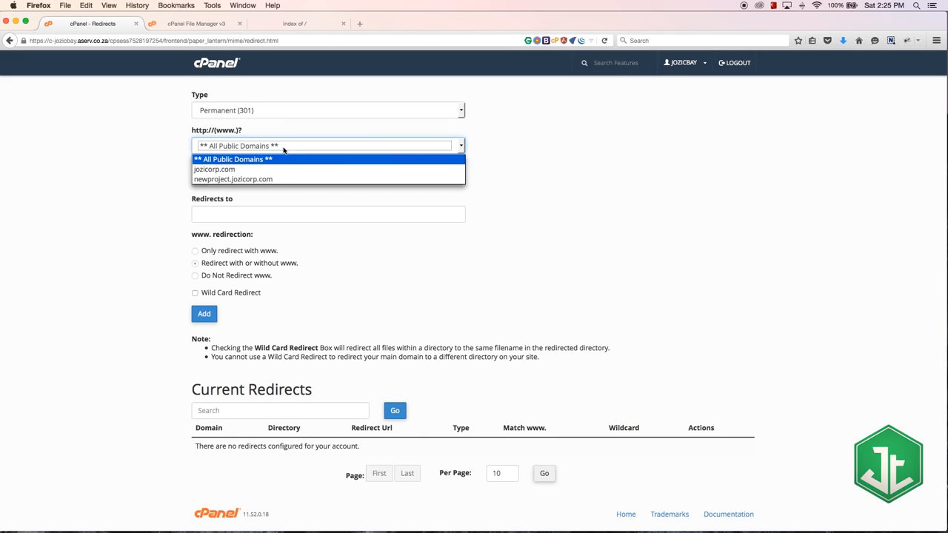
{"action": "left_click", "coordinate": [248, 179]}
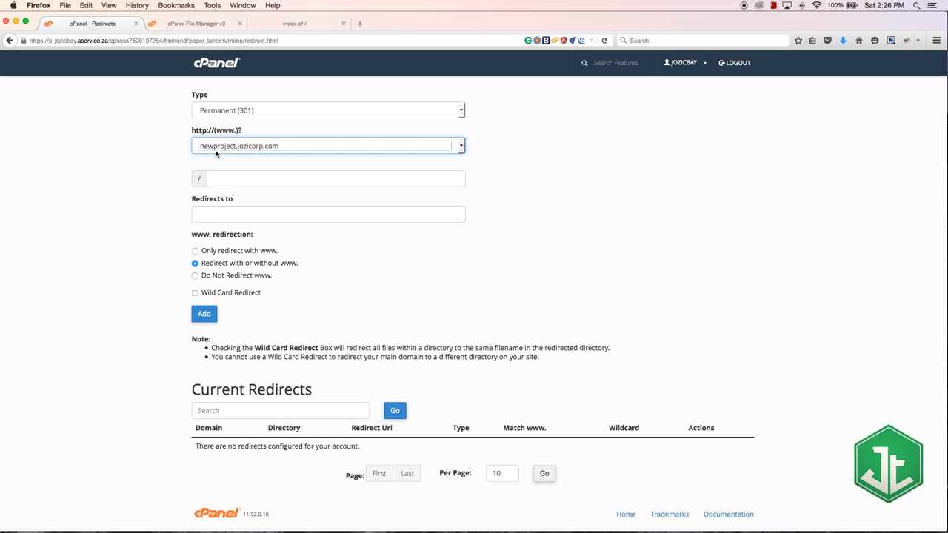
{"action": "left_click", "coordinate": [247, 181]}
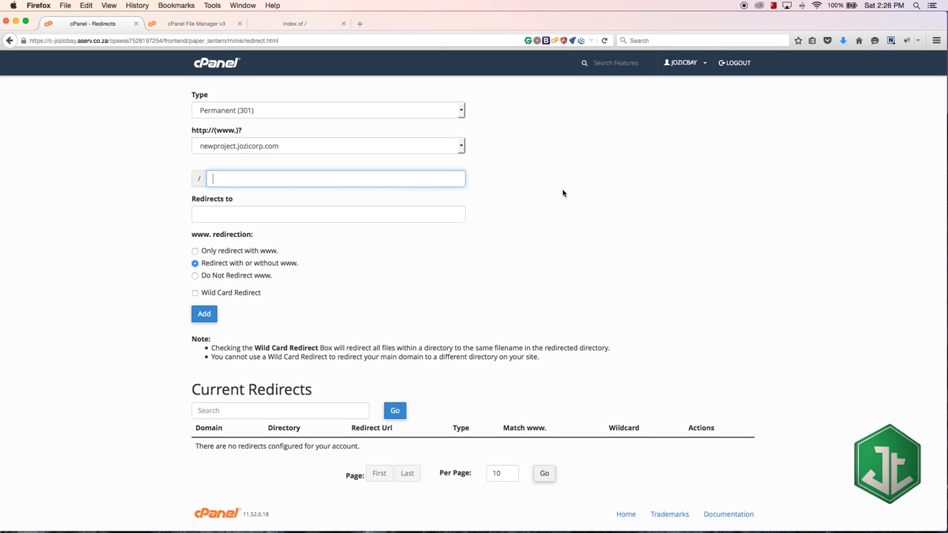
{"action": "left_click", "coordinate": [354, 216]}
{"action": "type", "text": "google.com"}
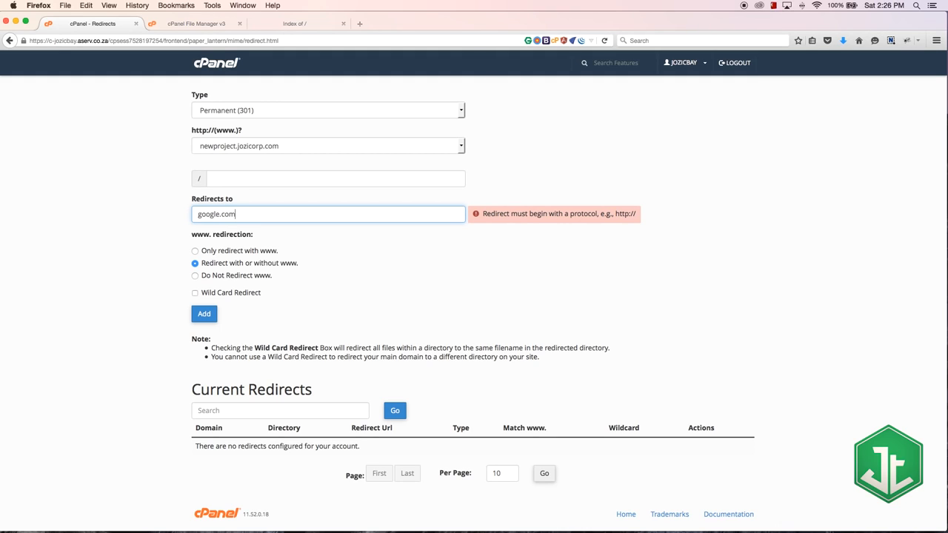
{"action": "left_click", "coordinate": [196, 215]}
{"action": "type", "text": "htt"}
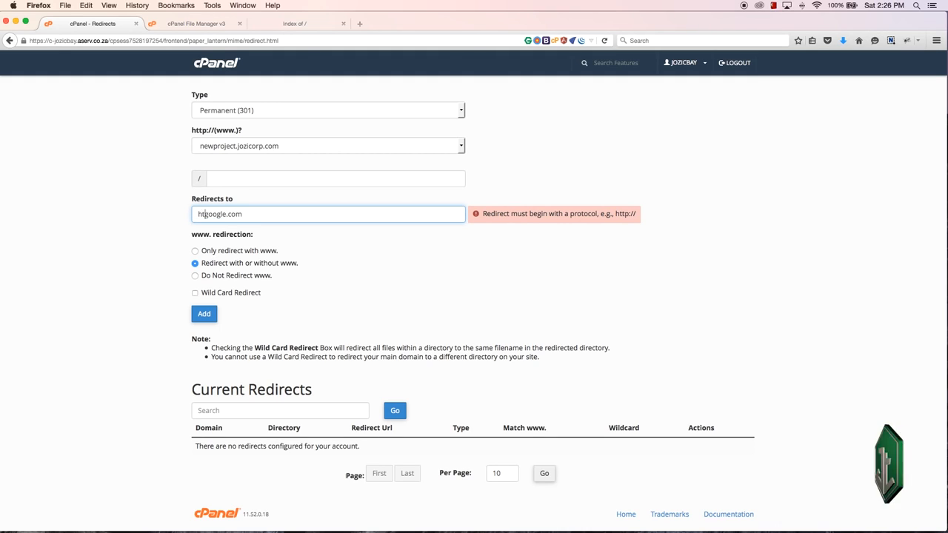
{"action": "type", "text": "p:"}
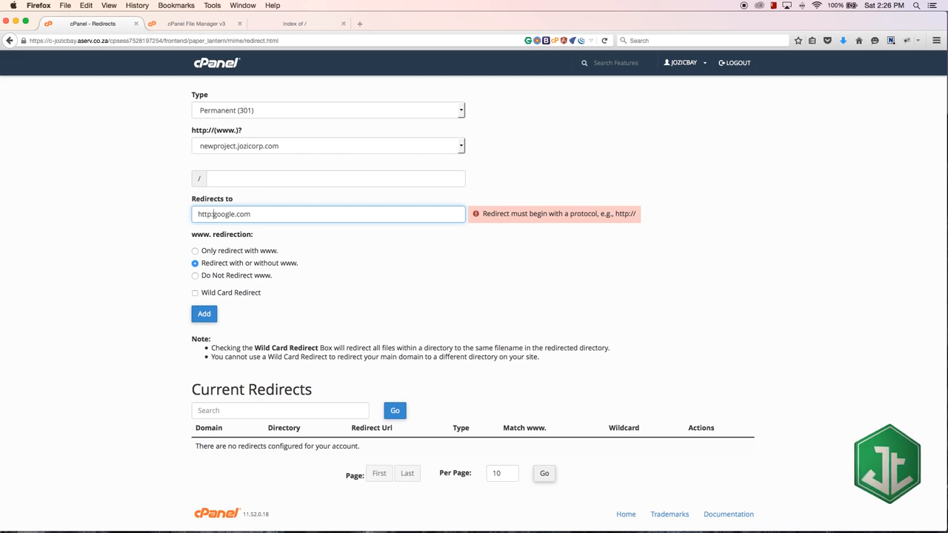
{"action": "type", "text": "//www."}
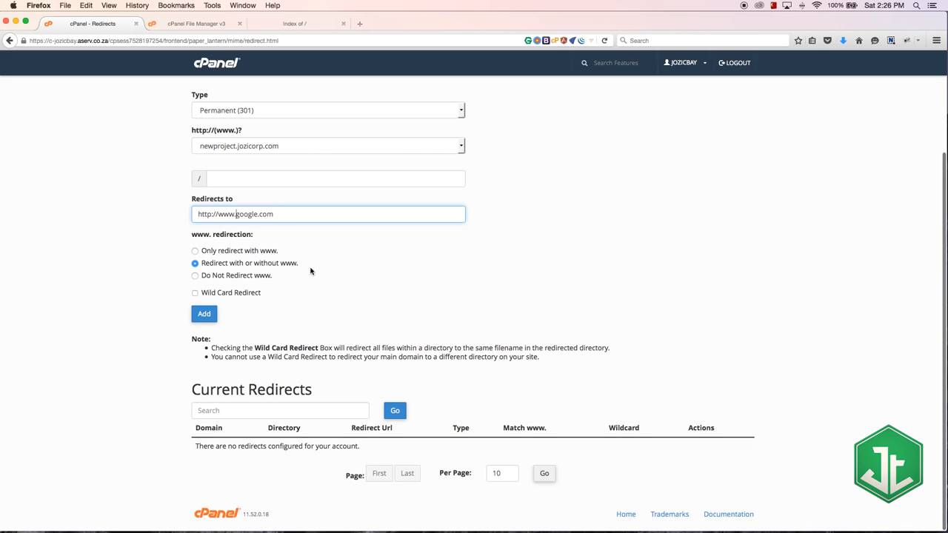
{"action": "left_click", "coordinate": [195, 252]}
{"action": "left_click", "coordinate": [196, 263]}
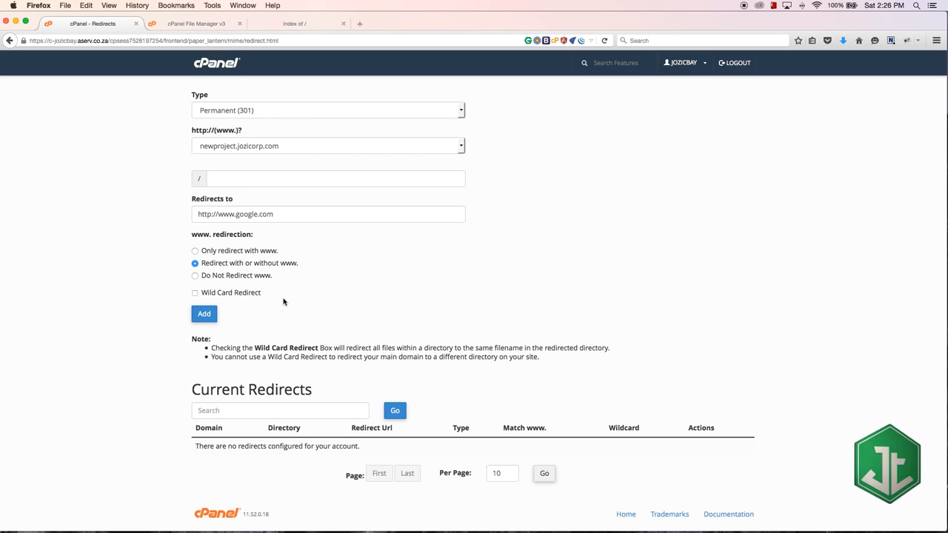
{"action": "left_click", "coordinate": [212, 313]}
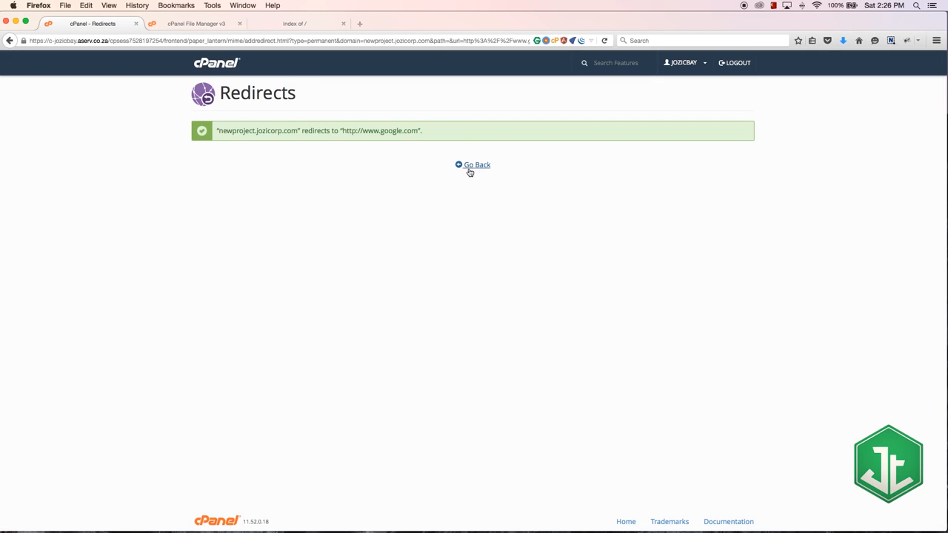
{"action": "left_click", "coordinate": [474, 165]}
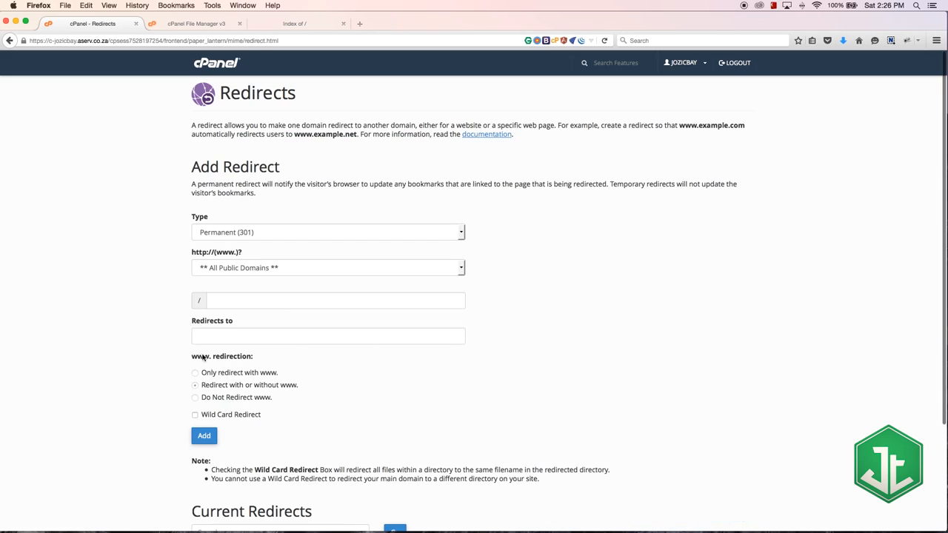
Step: Reload newproject.jozicorp.com in its open browser tab to test the redirect
{"action": "left_click", "coordinate": [277, 23]}
{"action": "left_click", "coordinate": [142, 40]}
{"action": "key", "text": "Return"}
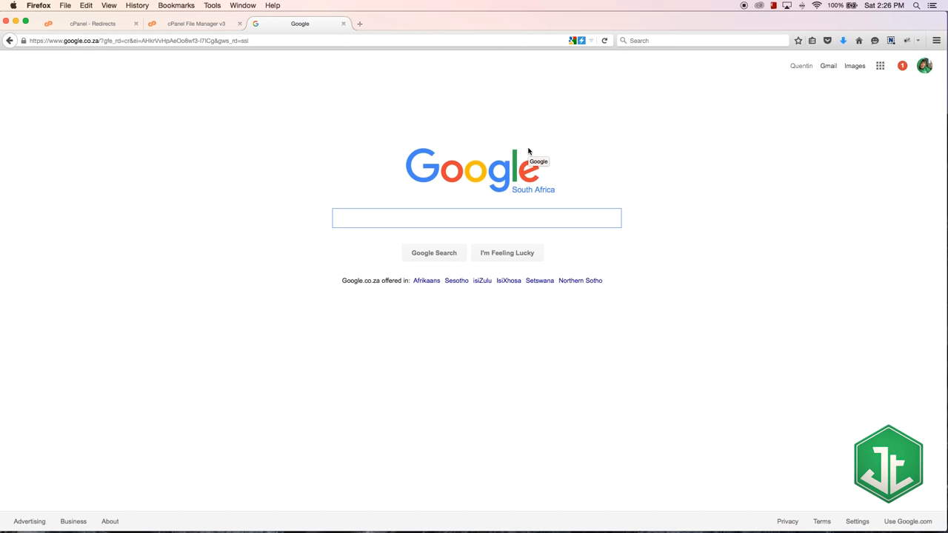
Step: Back in the cPanel Redirects tab, delete the newproject.jozicorp.com redirect, confirm its removal, and return to the Redirects page
{"action": "left_click", "coordinate": [86, 24]}
{"action": "scroll", "coordinate": [145, 278], "scroll_direction": "down", "scroll_amount": 3}
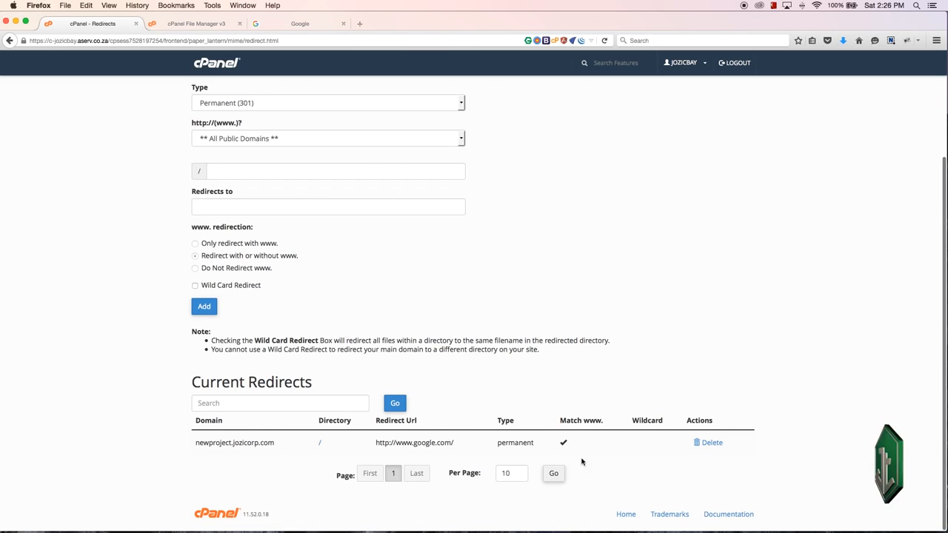
{"action": "left_click", "coordinate": [710, 442]}
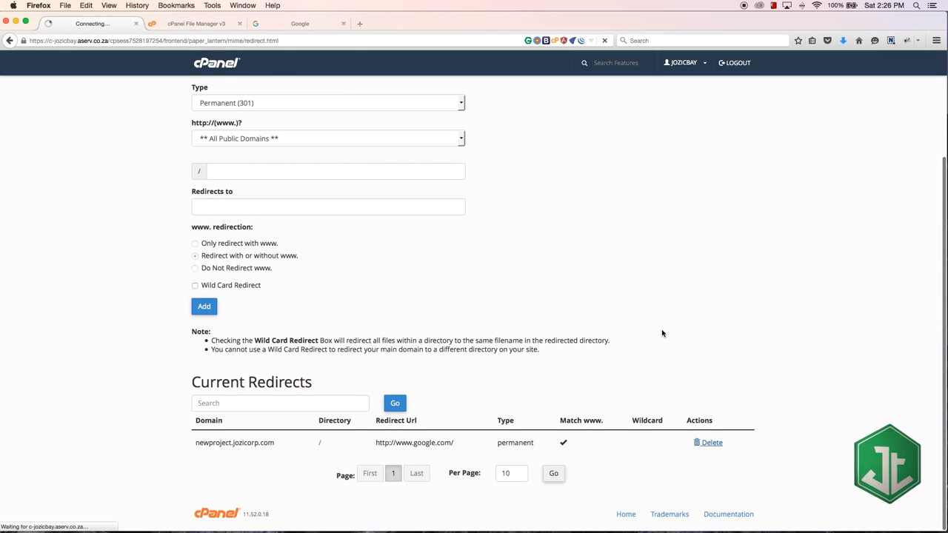
{"action": "left_click", "coordinate": [228, 148]}
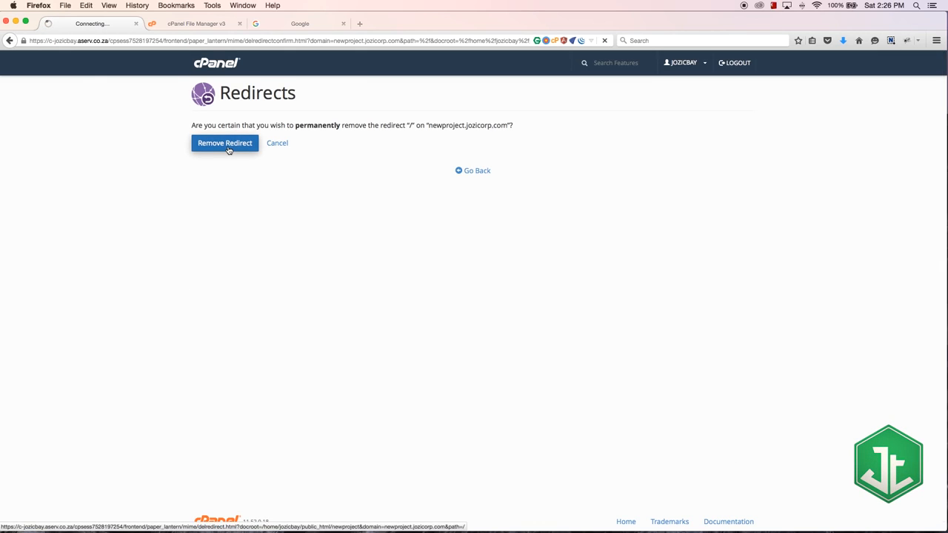
{"action": "left_click", "coordinate": [481, 166]}
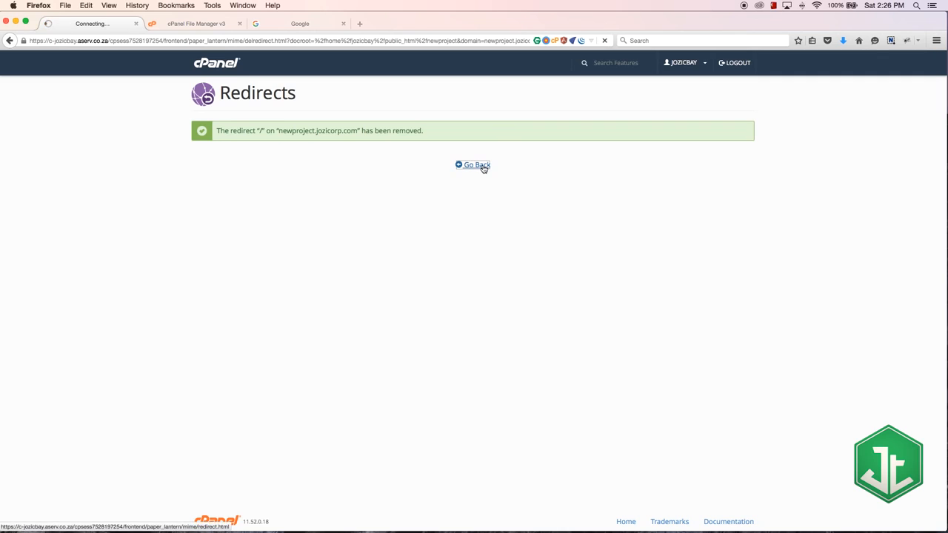